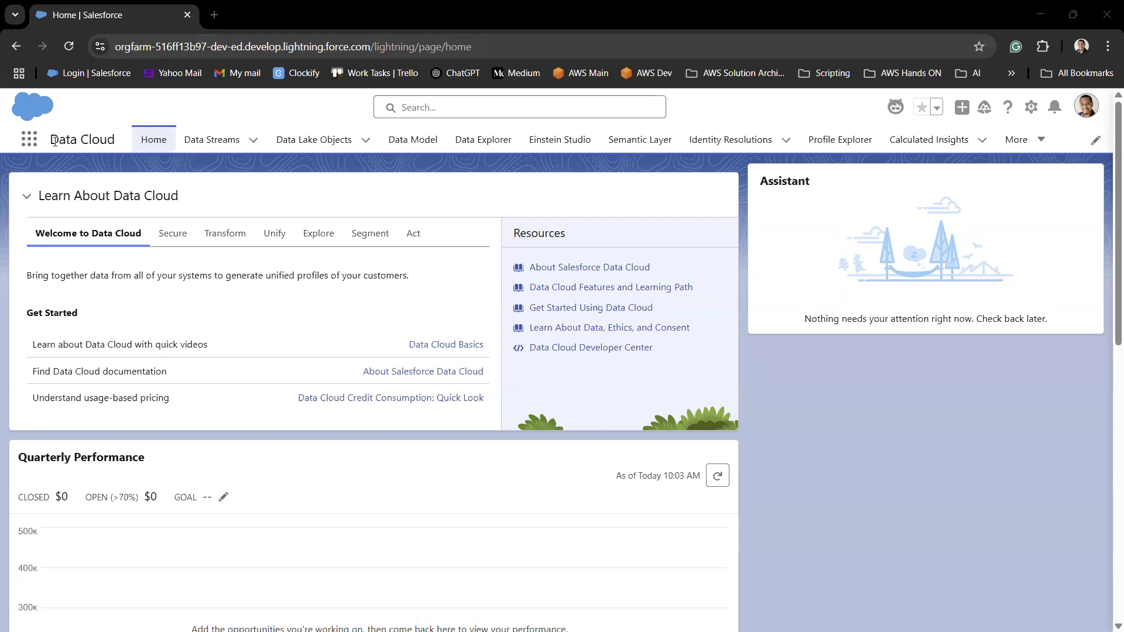
Open the Other Connectors page under External Integrations in Data Cloud Setup
left_click(25, 142)
left_click(238, 175)
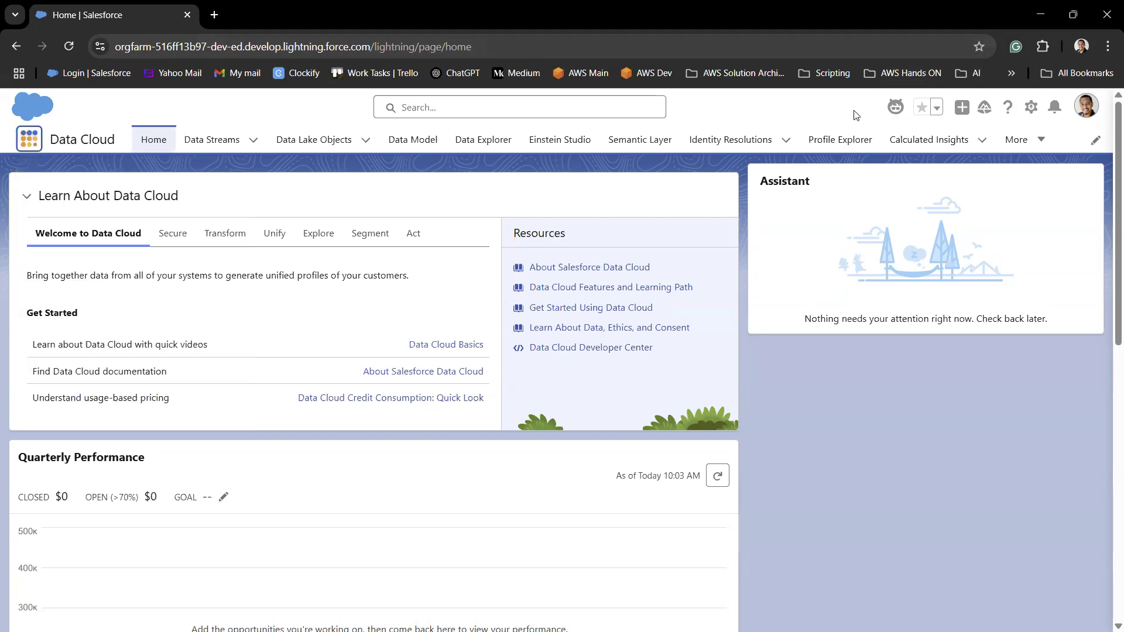
left_click(1032, 108)
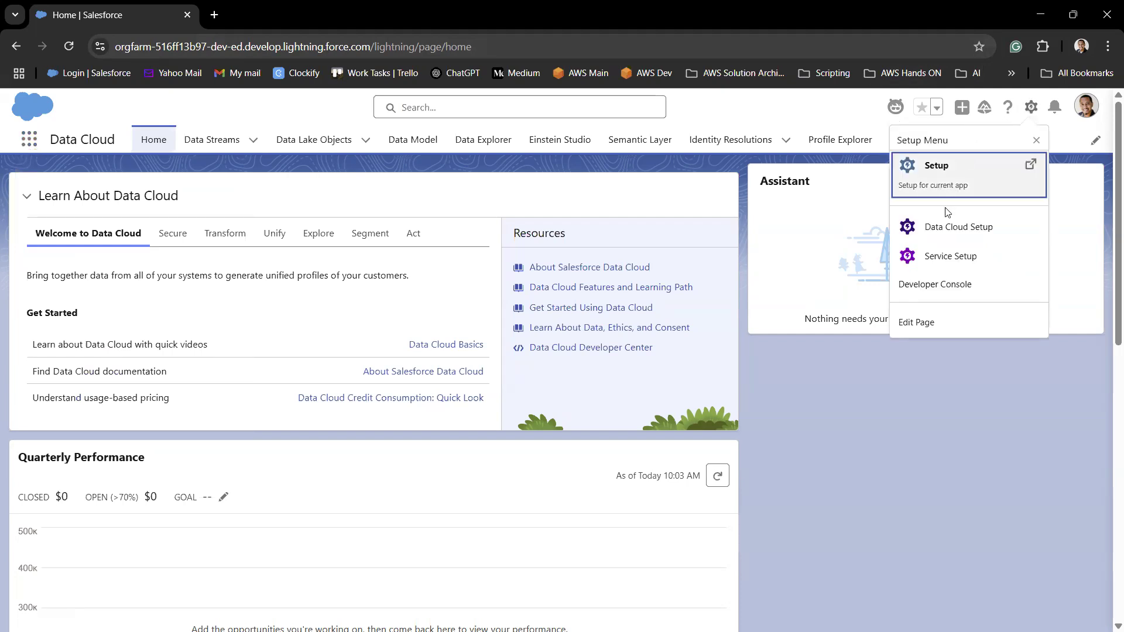
left_click(943, 229)
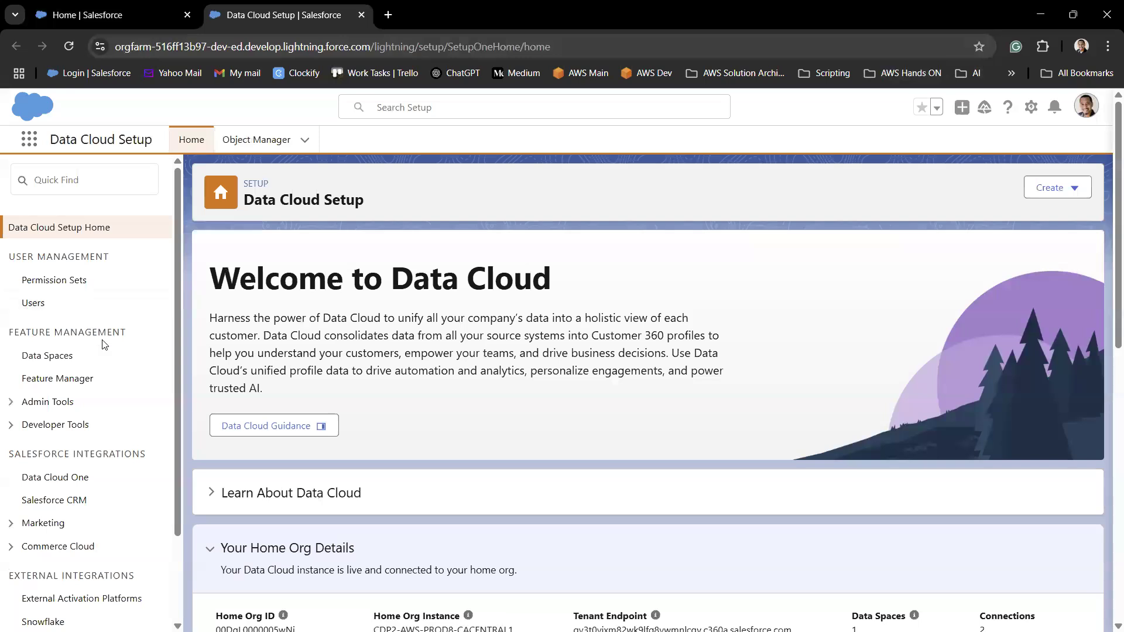
scroll(104, 344, "down", 2)
scroll(104, 344, "down", 2)
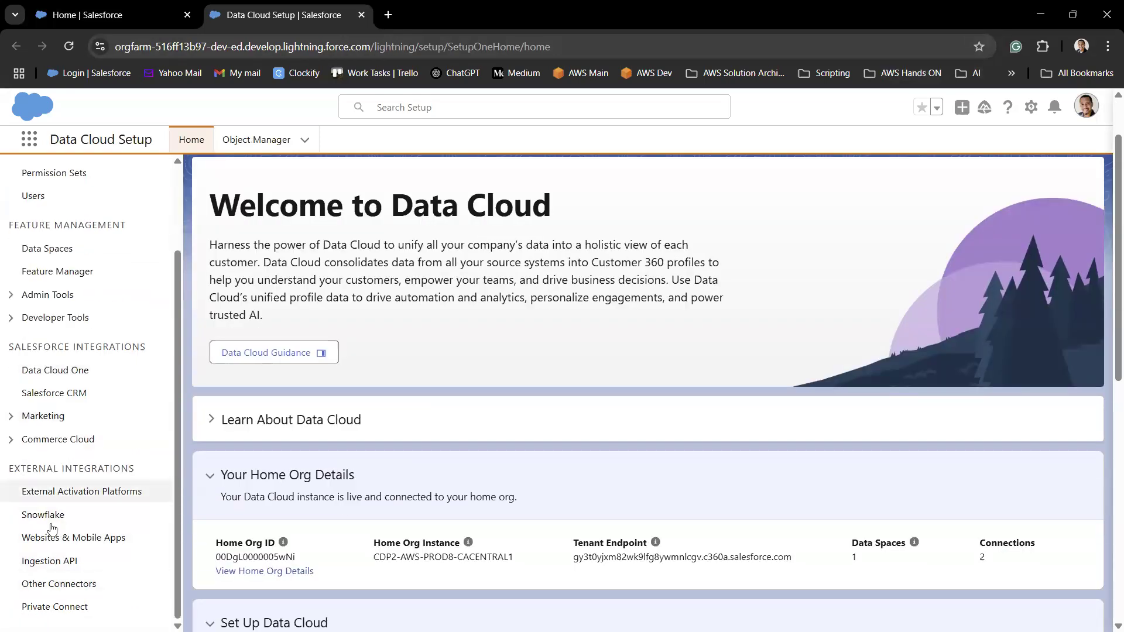
left_click(56, 583)
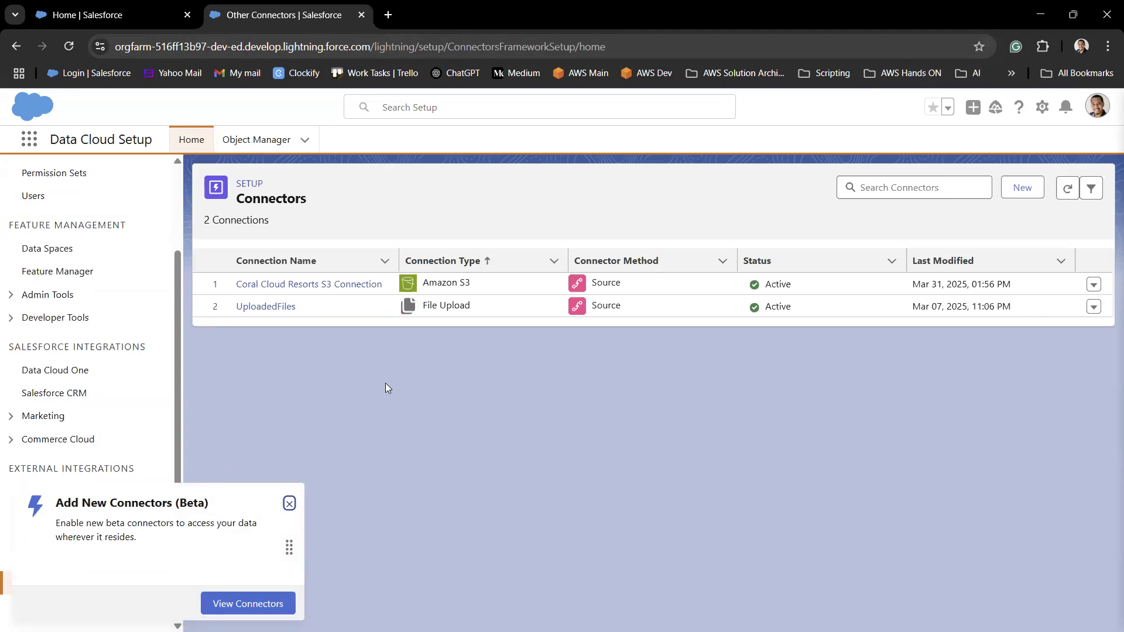
Start a new source connection using the Amazon S3 connector type
left_click(1010, 195)
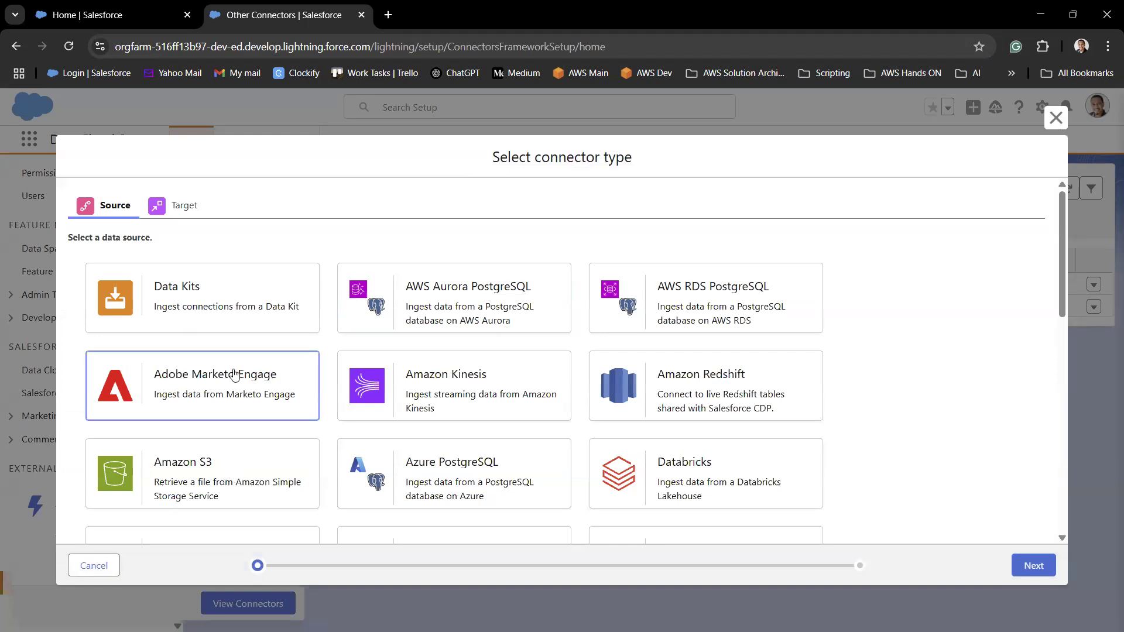
scroll(234, 375, "down", 9)
scroll(234, 376, "up", 10)
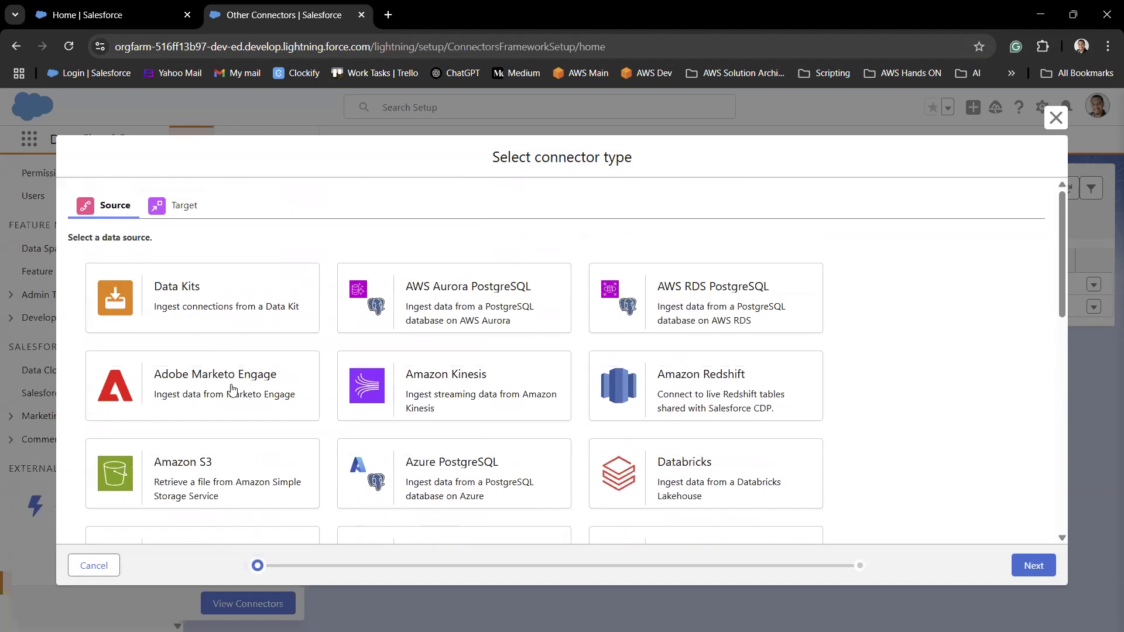
left_click(184, 470)
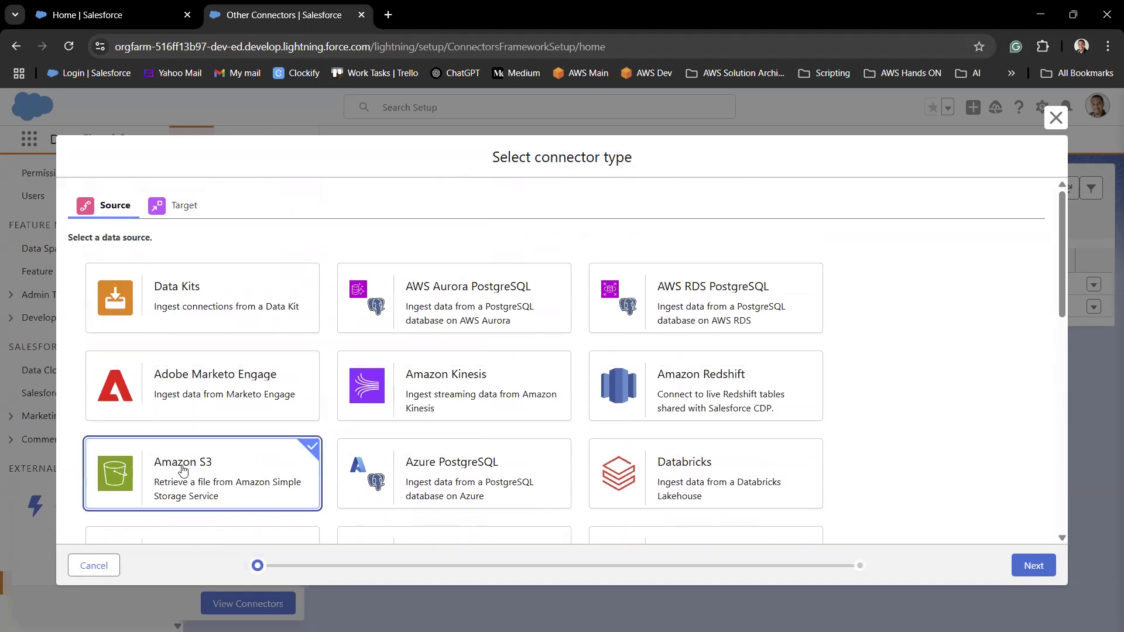
left_click(1033, 566)
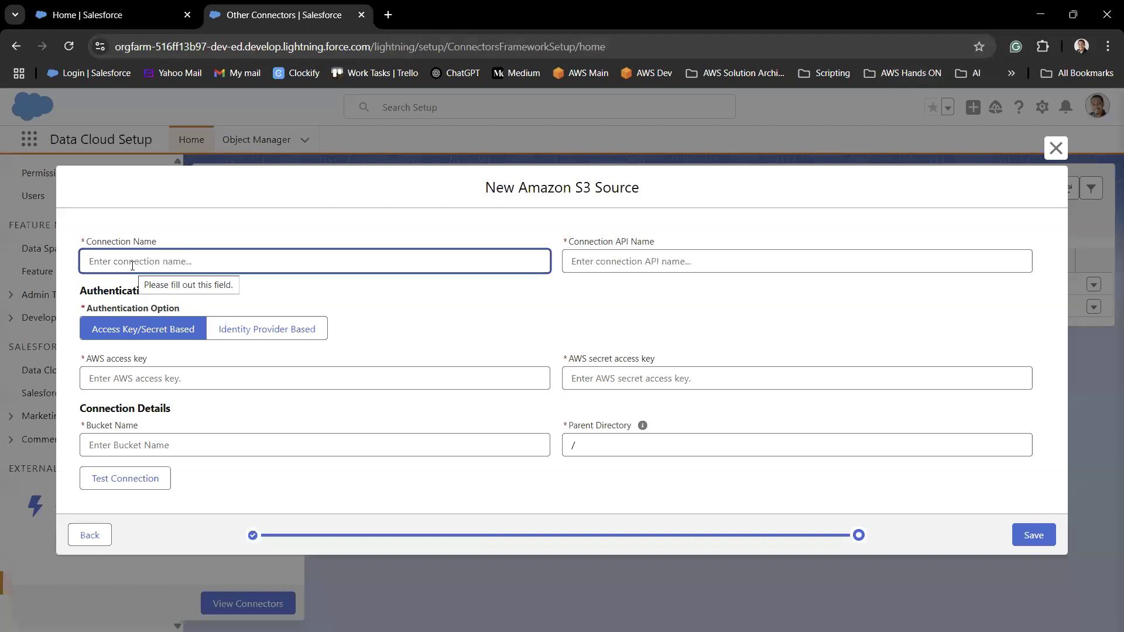
Name the new Amazon S3 connection "test s3" with the API name test_s3
type("tes")
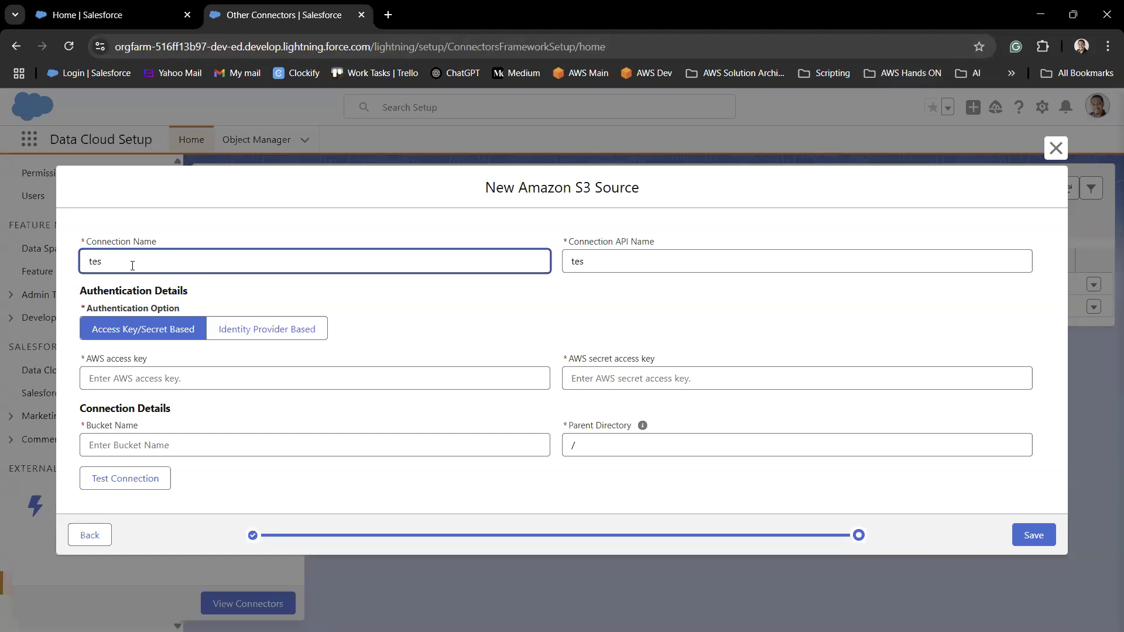
type(" s3")
key("Left")
key("Left")
key("Left")
type("t")
left_click(126, 262)
left_click(398, 293)
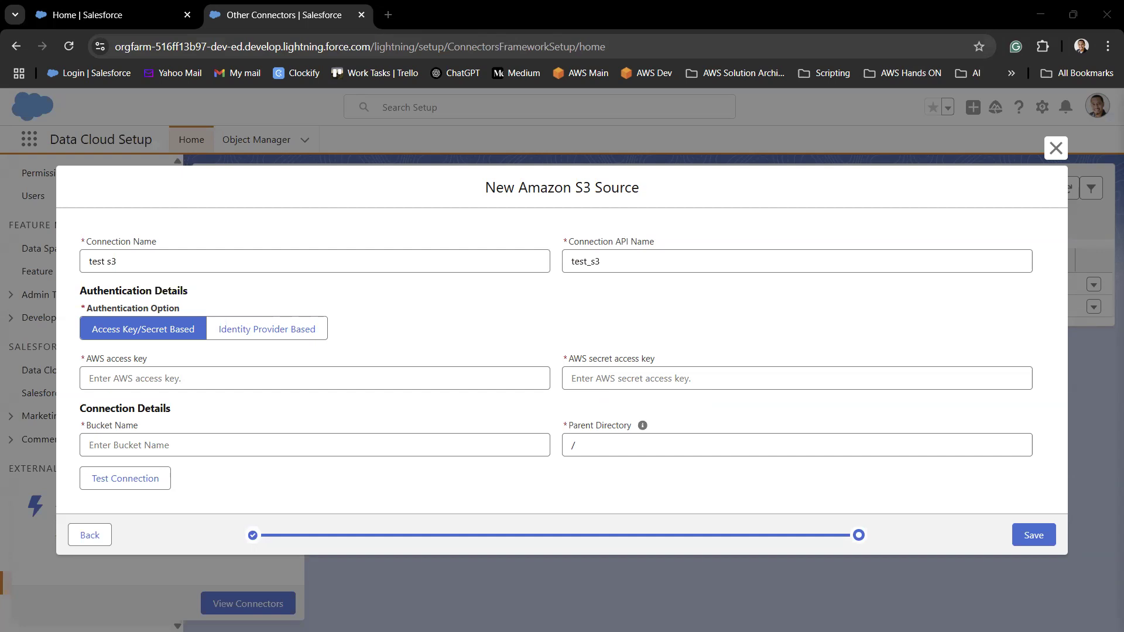
Paste the AWS access key and the AWS secret access key into the connection's authentication details
left_click(183, 375)
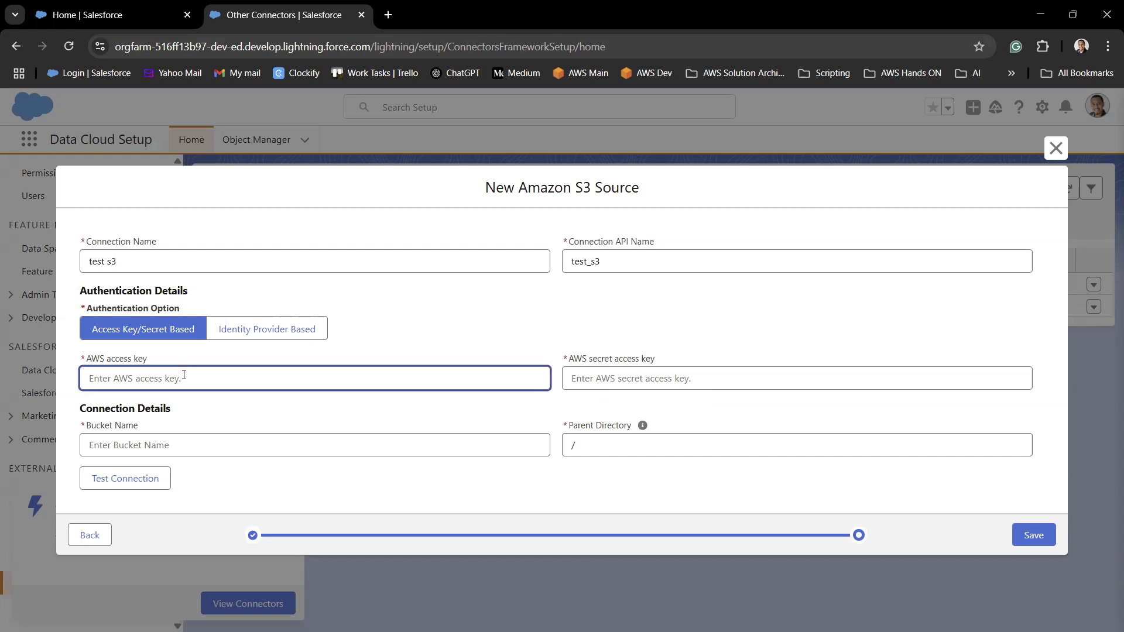
key("ctrl+v")
key("alt+Tab")
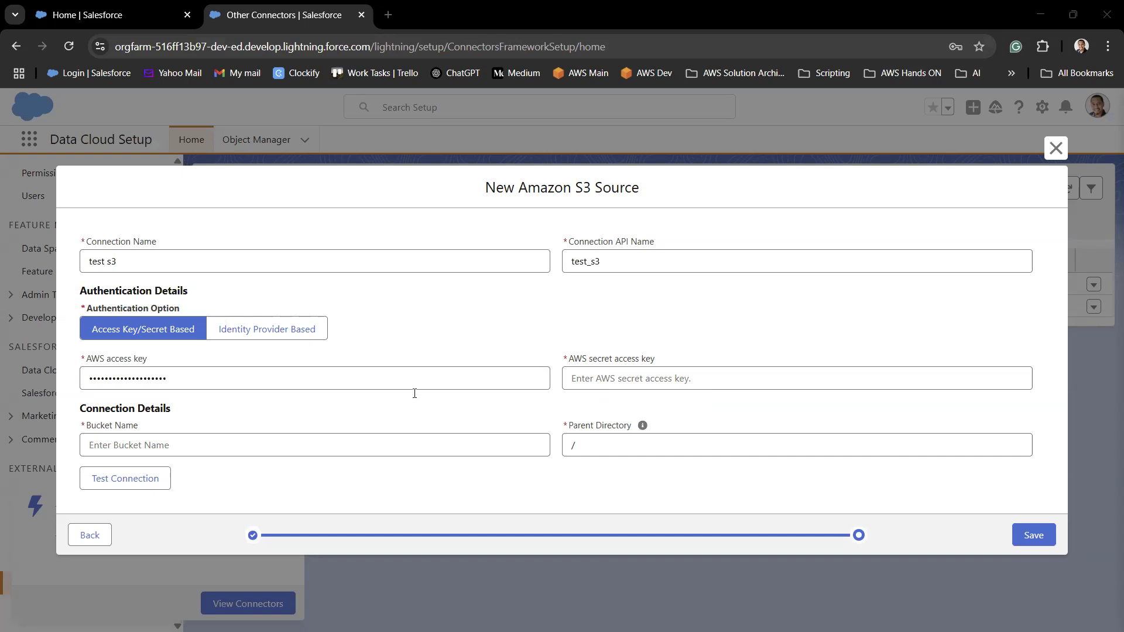
left_click(596, 380)
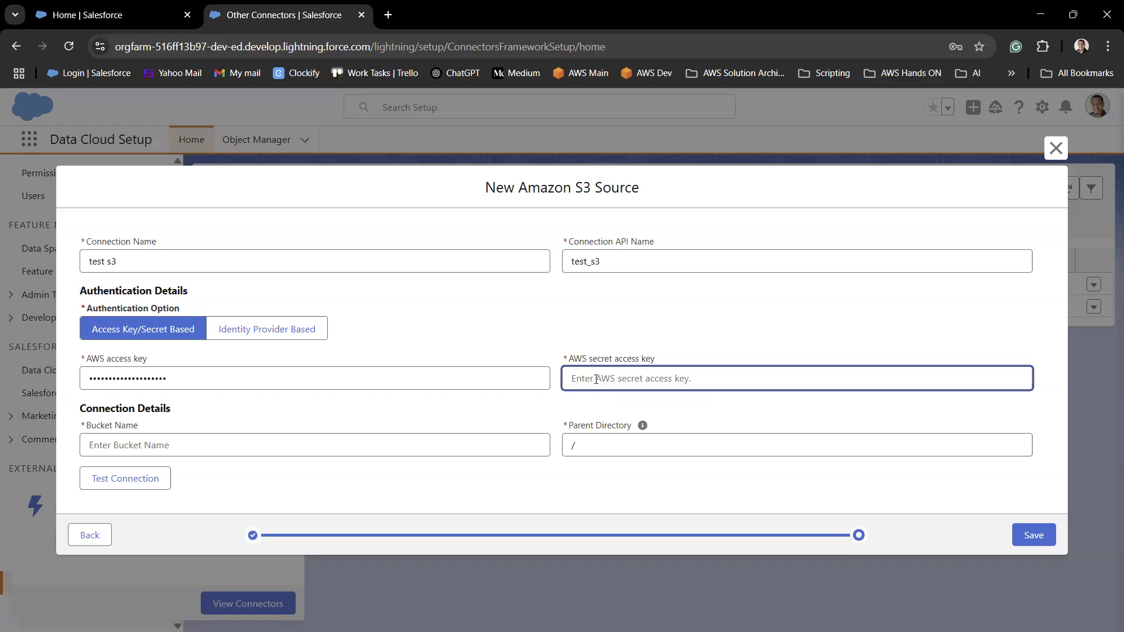
key("ctrl+v")
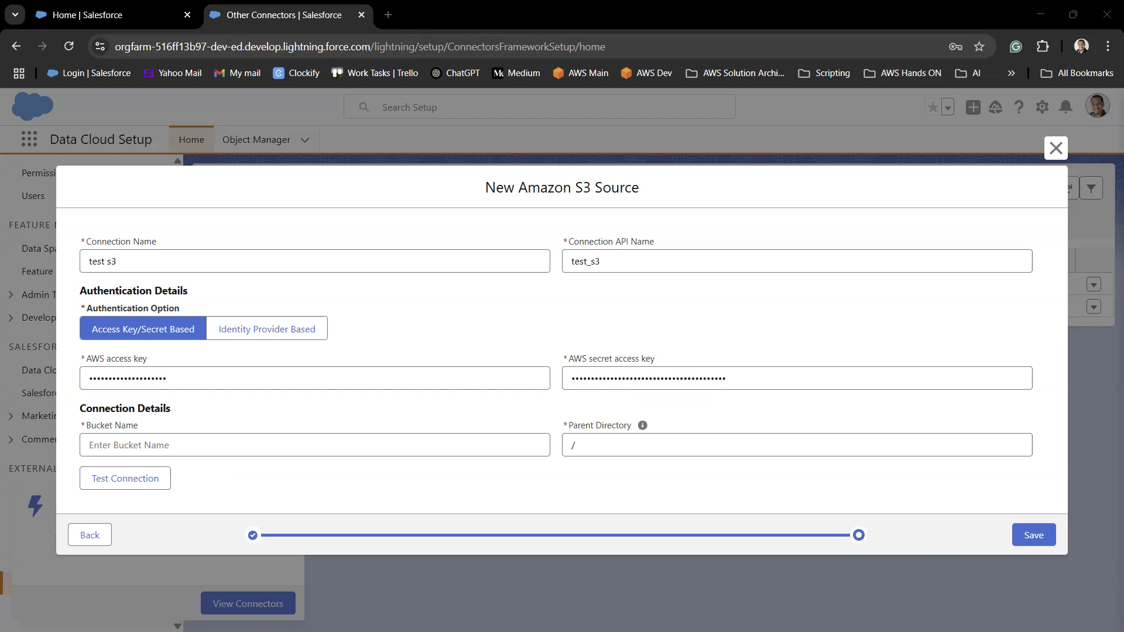
Set the bucket name to salesforce-test-jb and test the connection
left_click(200, 445)
type("salesforce-test-jb")
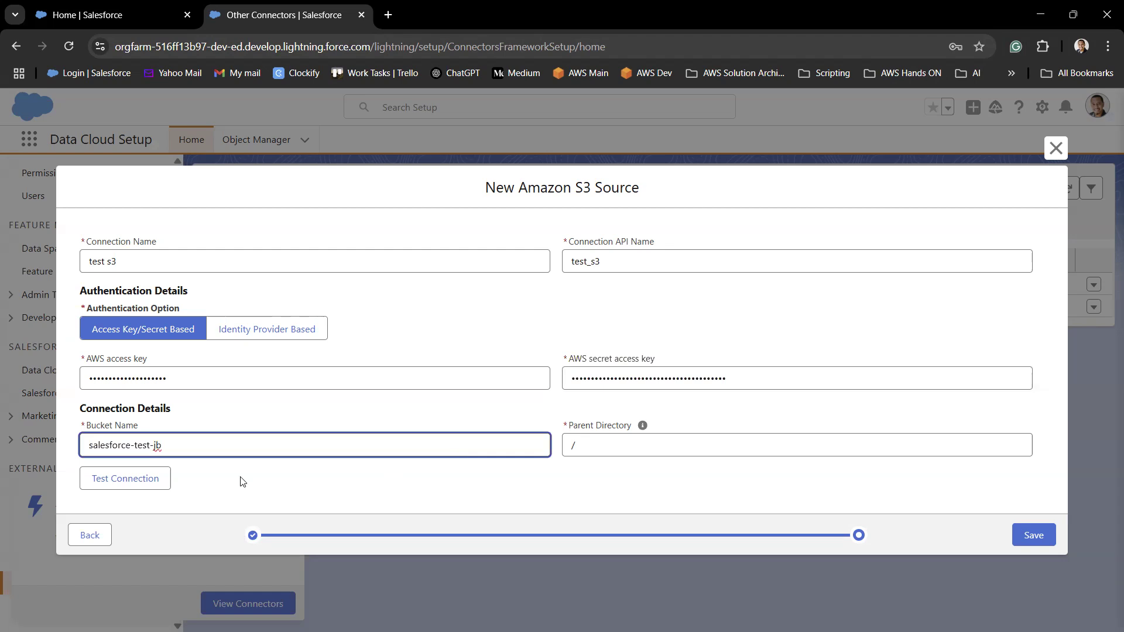
left_click(125, 479)
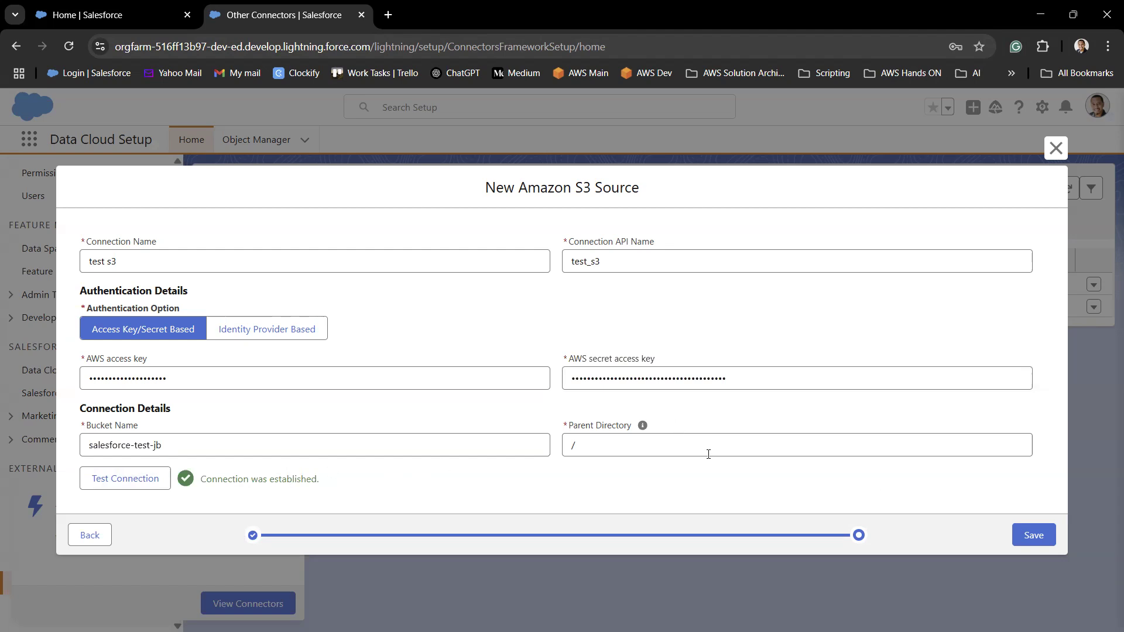
Save the Amazon S3 connection and dismiss the browser's password prompt and the Add New Connectors (Beta) notice
left_click(1036, 535)
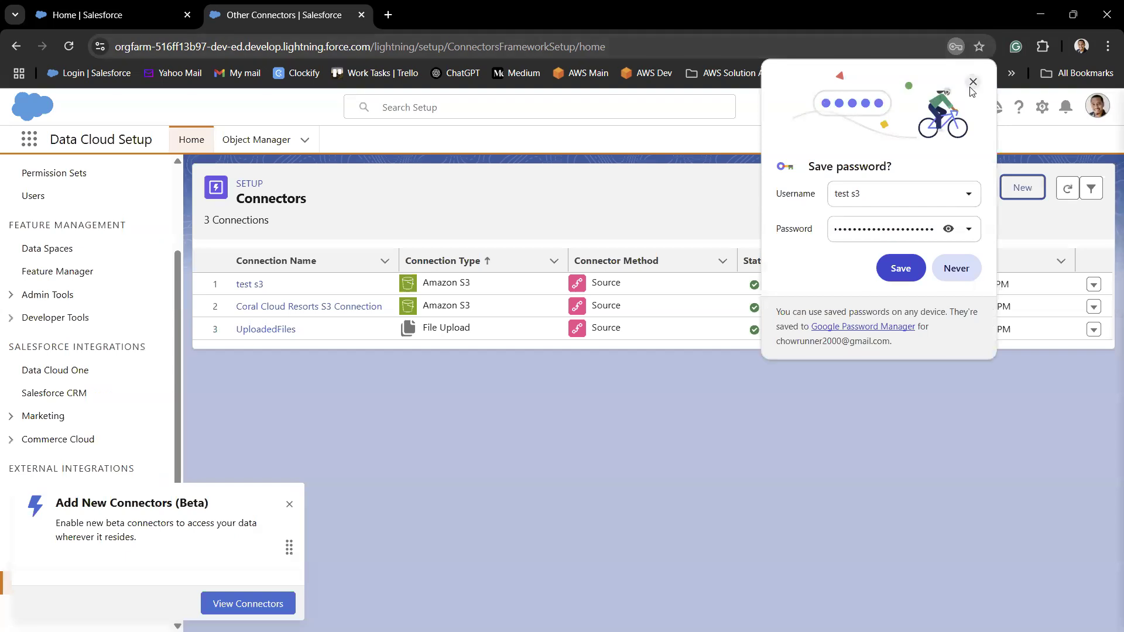
left_click(970, 86)
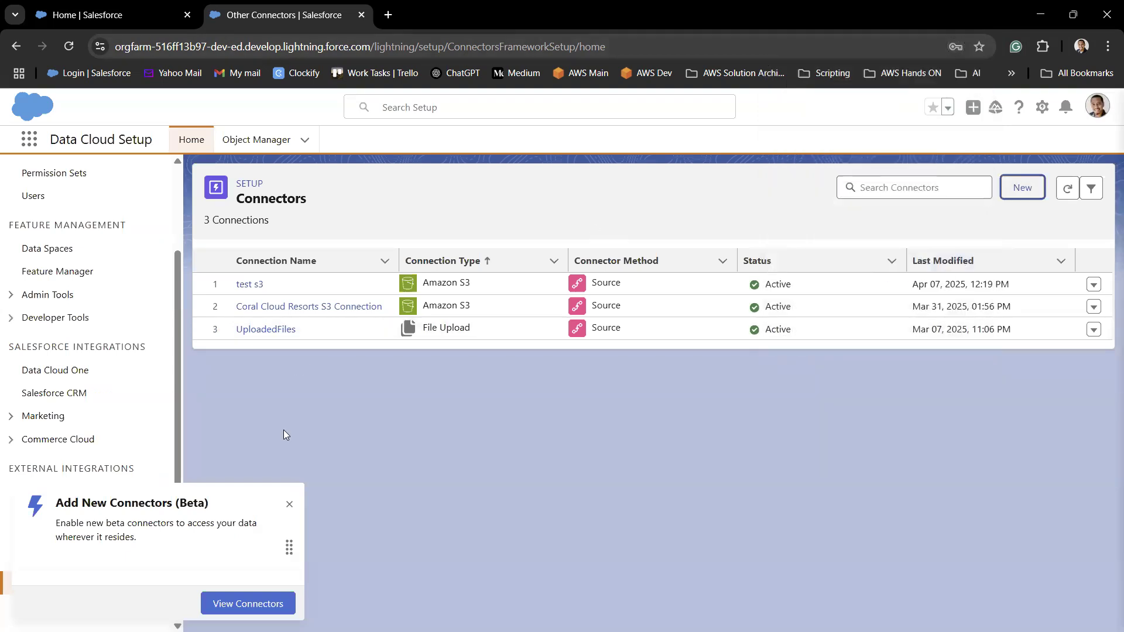
left_click(290, 508)
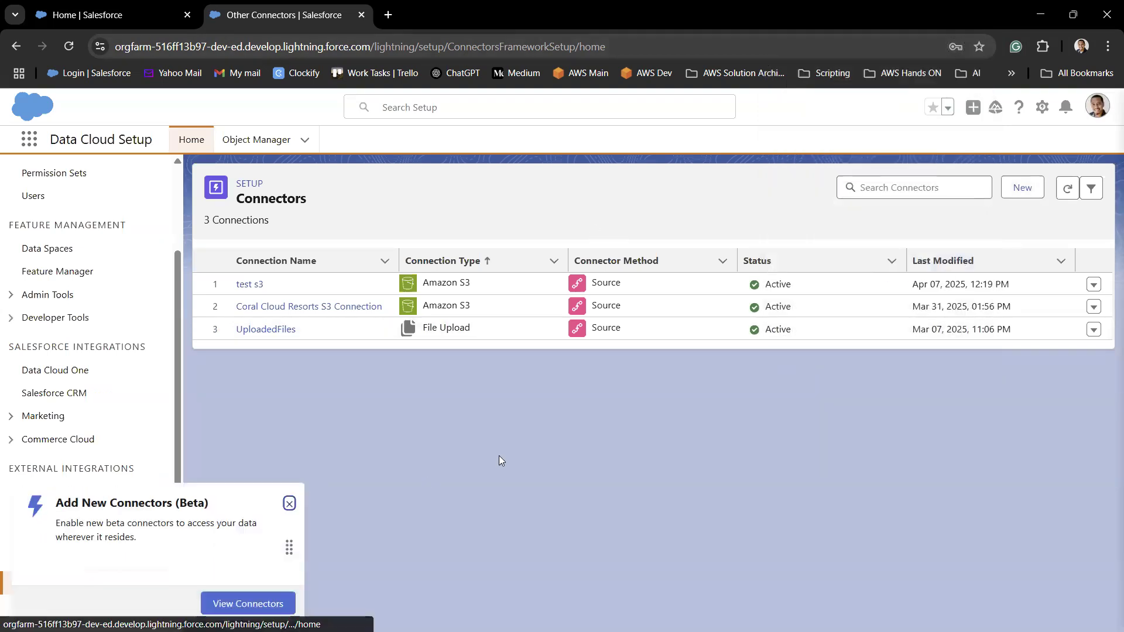
left_click(294, 496)
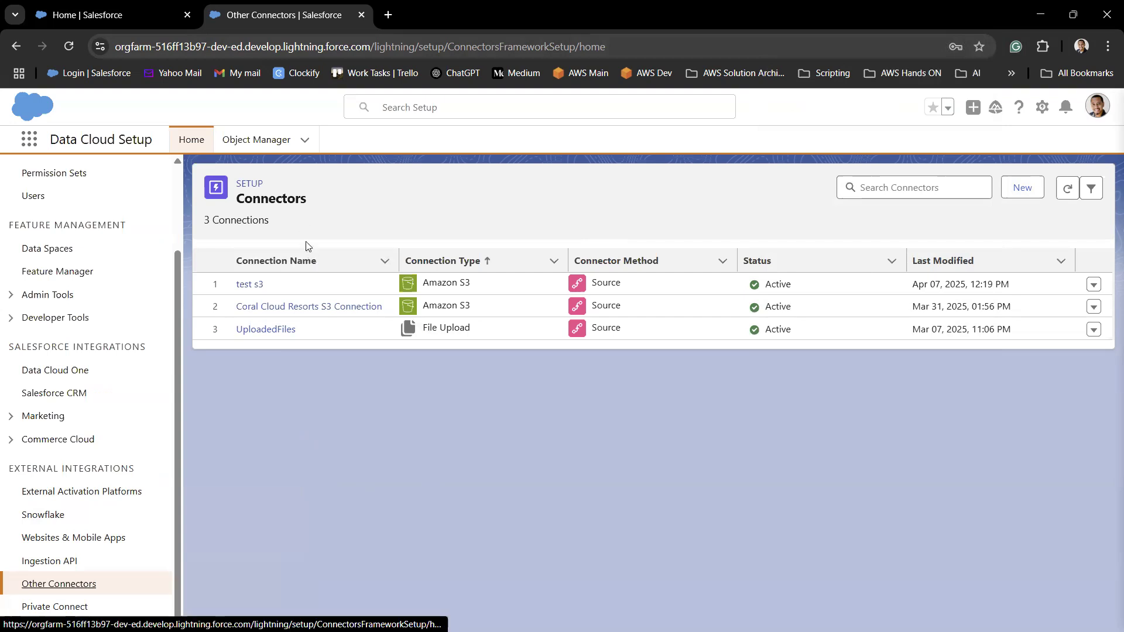
Switch to the Data Cloud app and open its Data Streams list
left_click(30, 139)
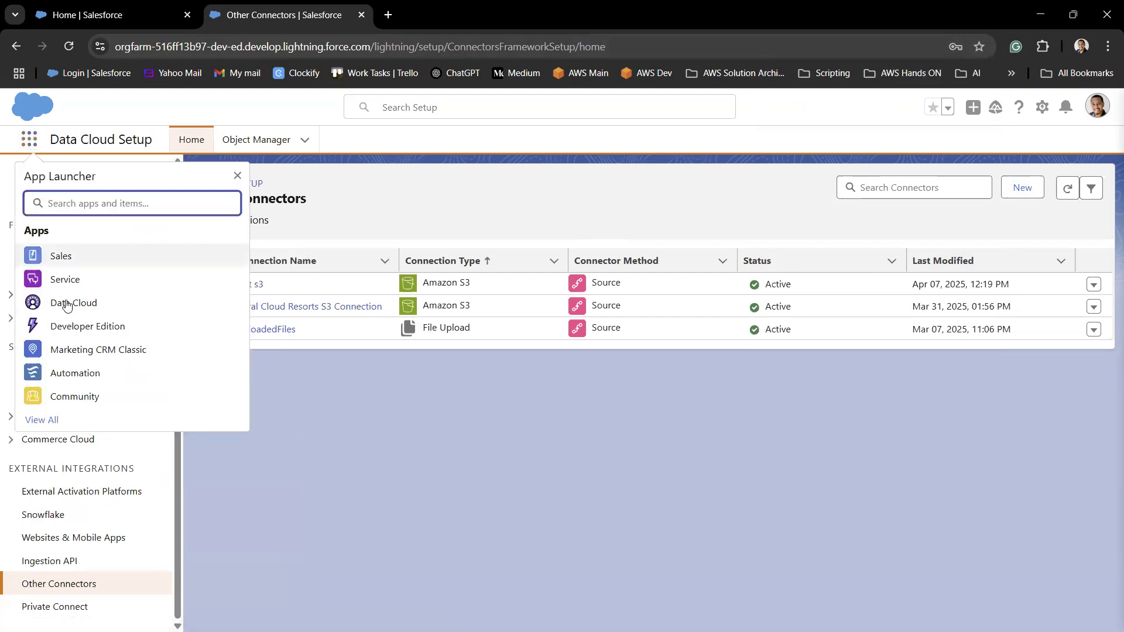
left_click(79, 303)
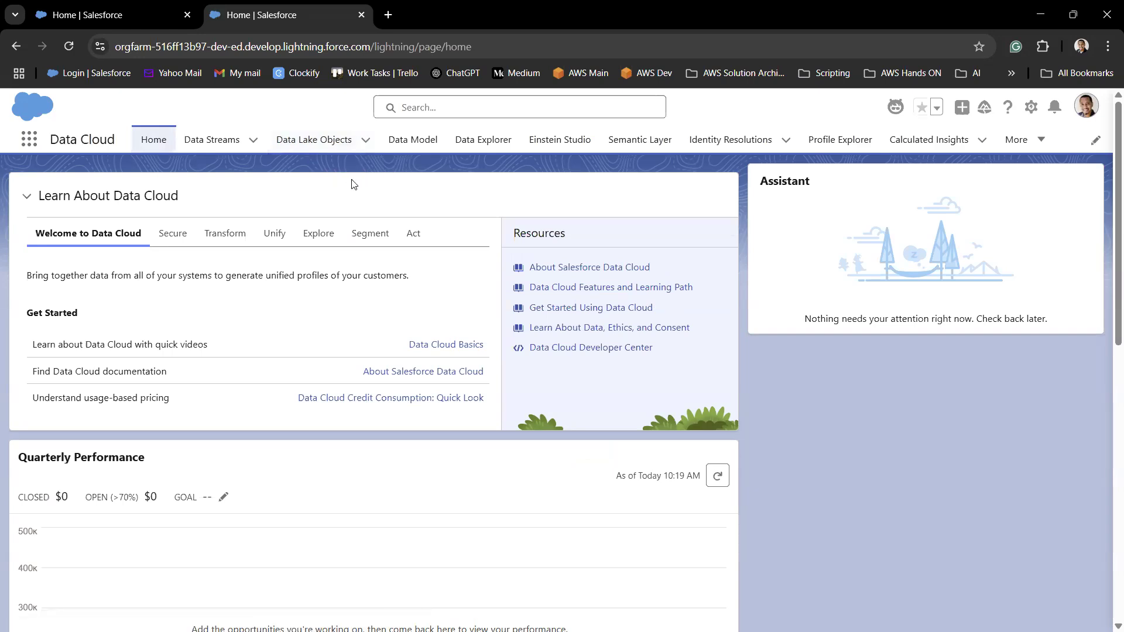
left_click(213, 142)
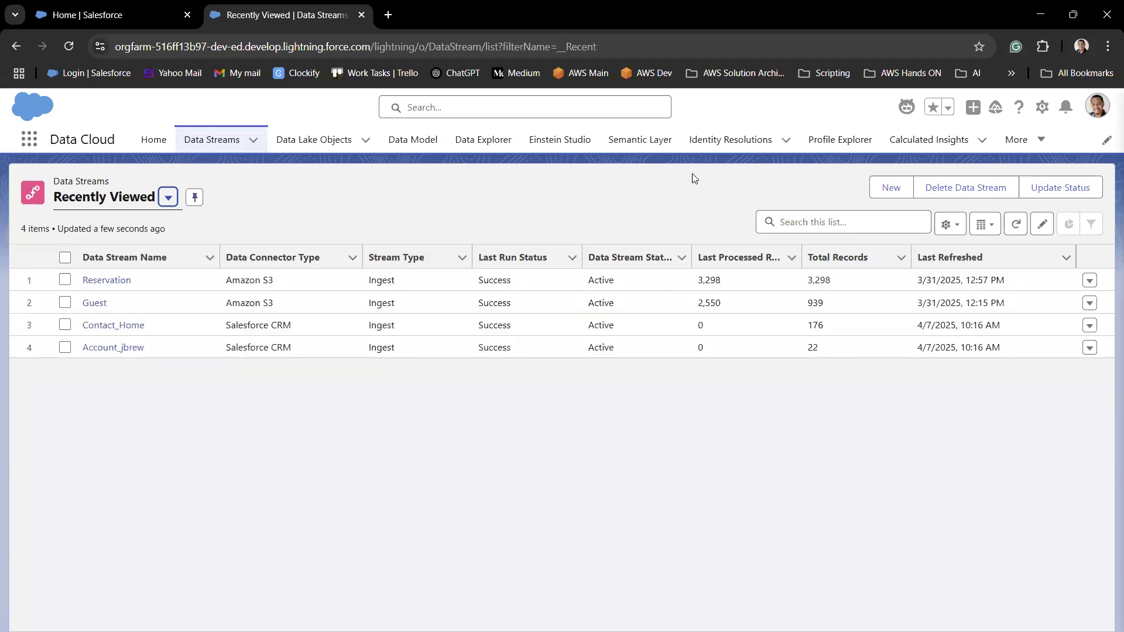
Start a new data stream with Amazon S3 as its source
mouse_move(928, 212)
left_click(891, 187)
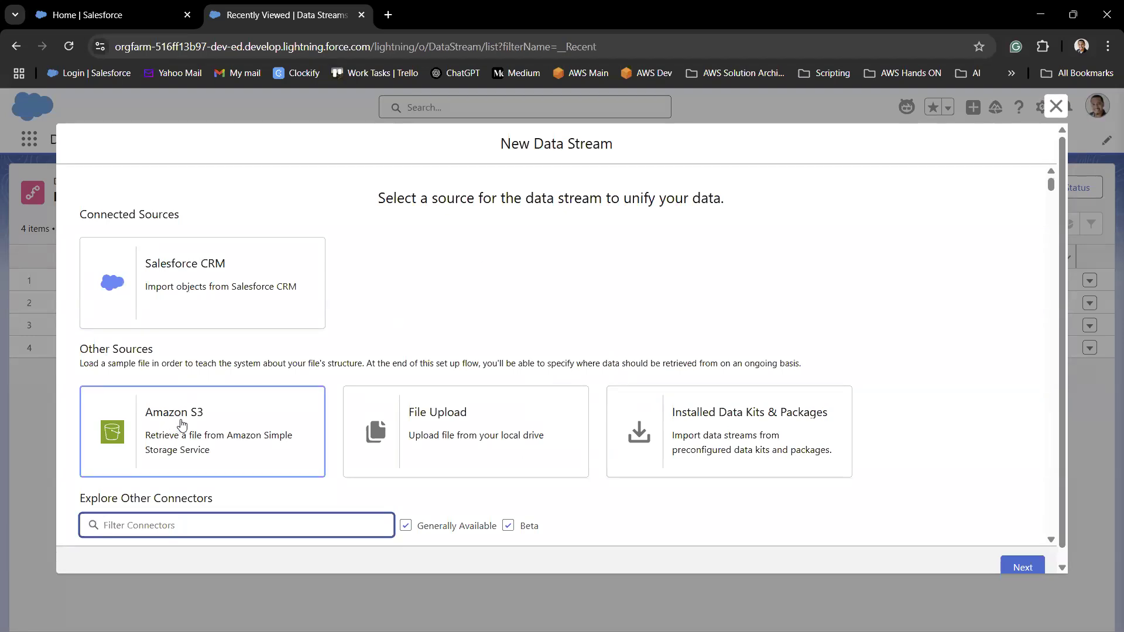
scroll(182, 423, "down", 1)
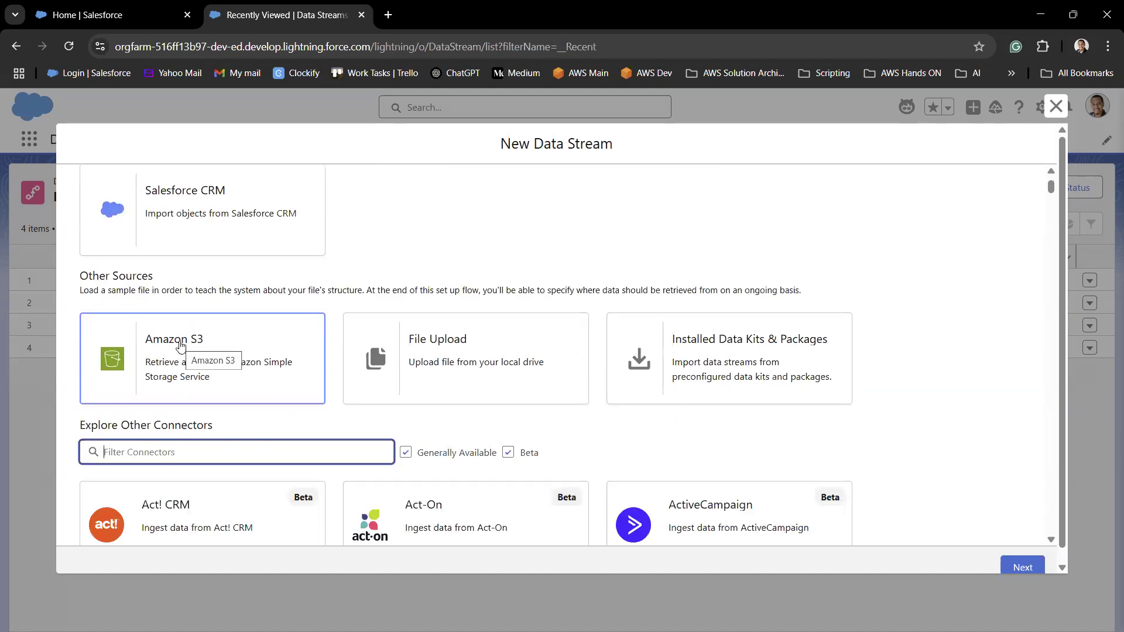
left_click(188, 346)
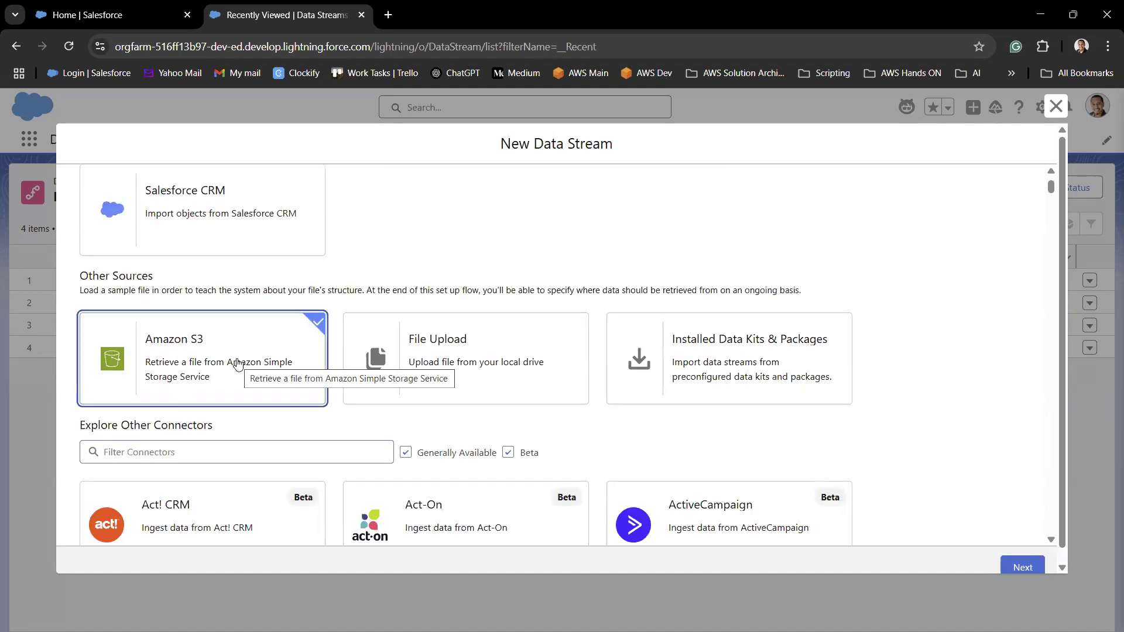
left_click(1022, 567)
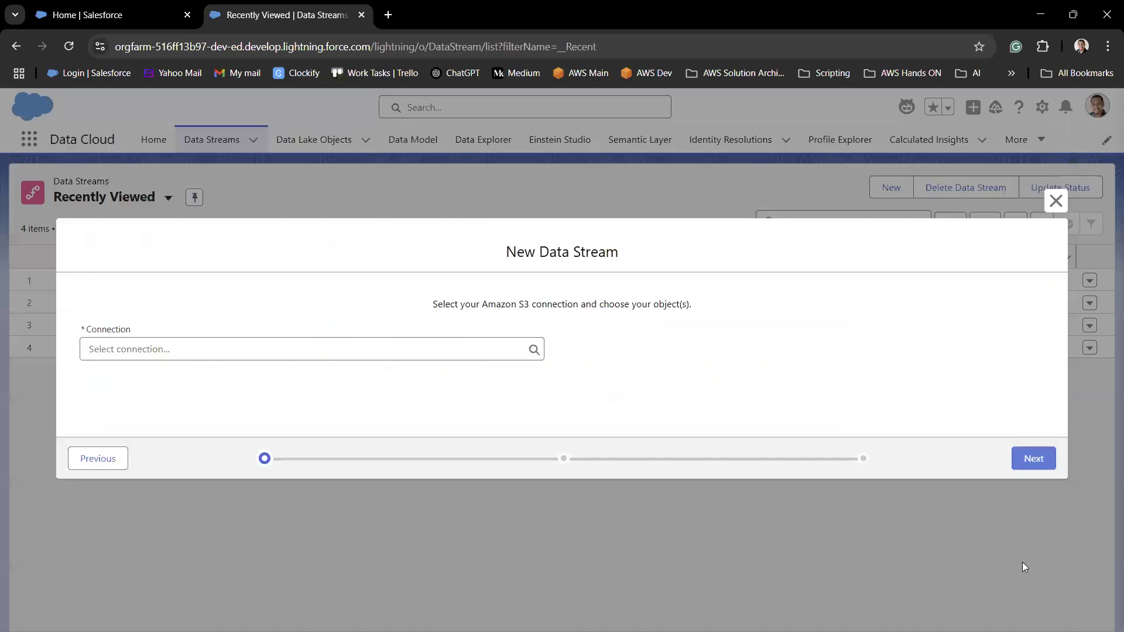
Choose the "test s3" connection for the new data stream
left_click(129, 348)
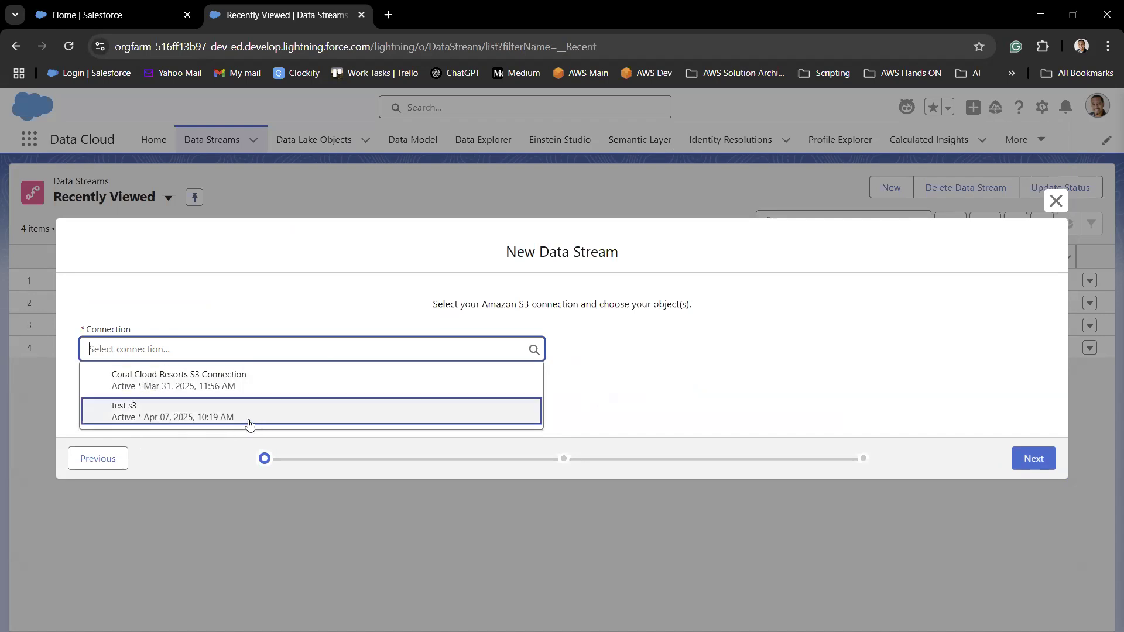
left_click(132, 414)
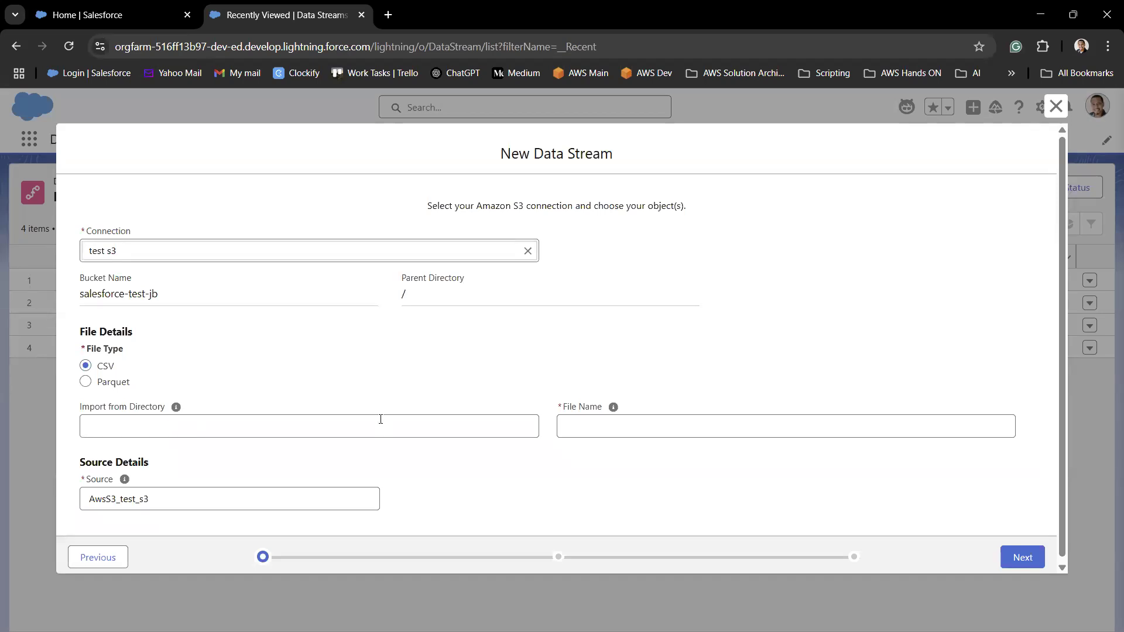
scroll(410, 469, "down", 1)
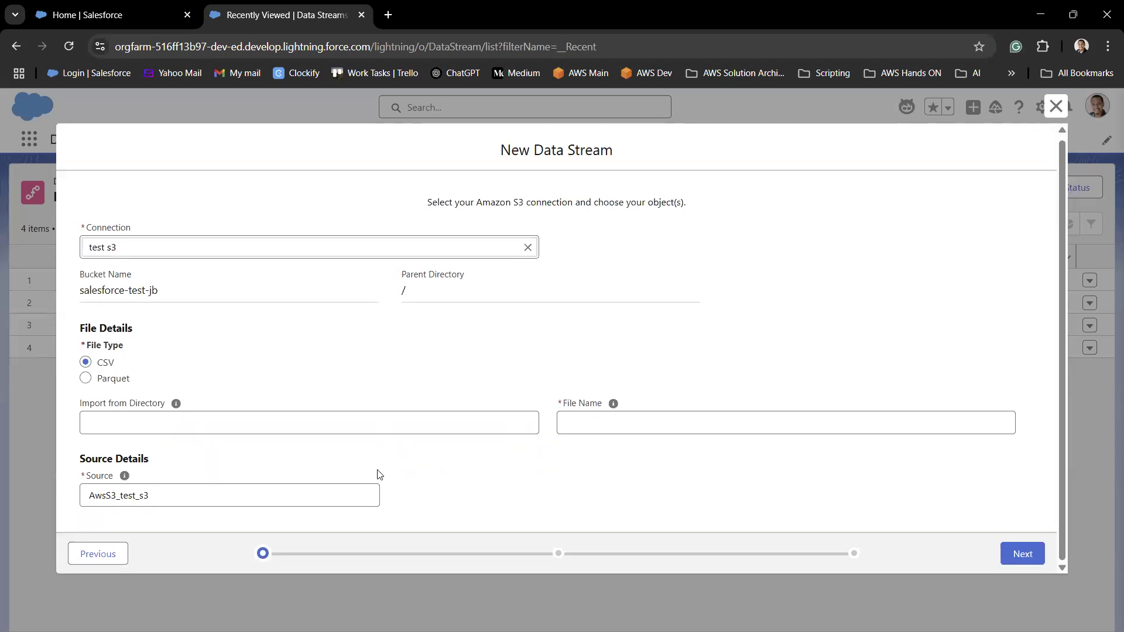